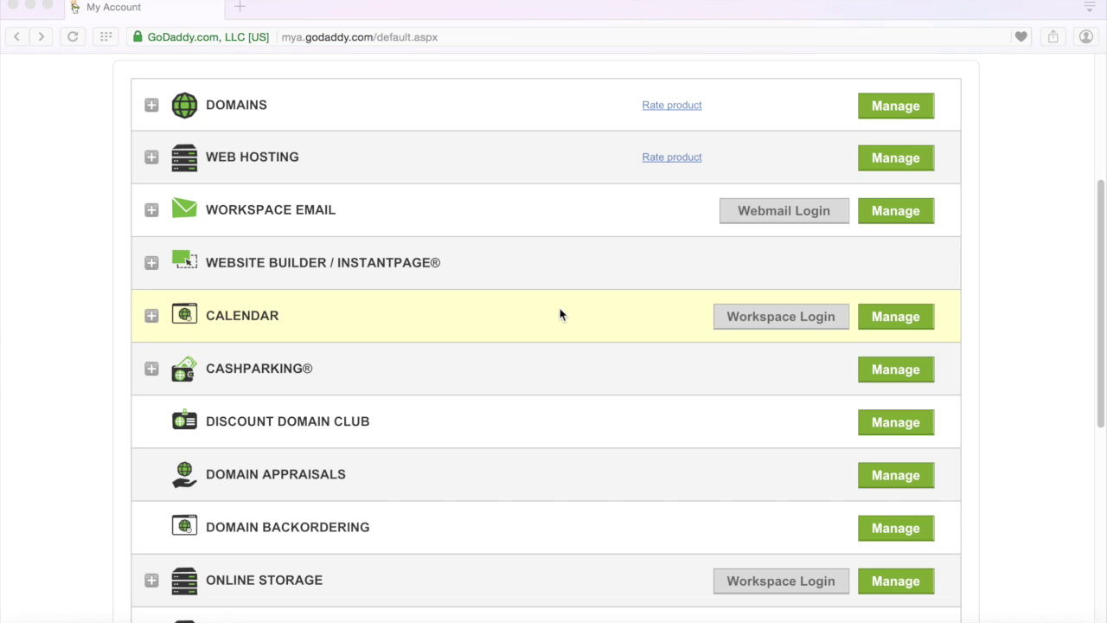
Open the hosting management page for the bumpstopper.com account listed under Web Hosting
{"action": "left_click", "coordinate": [151, 164]}
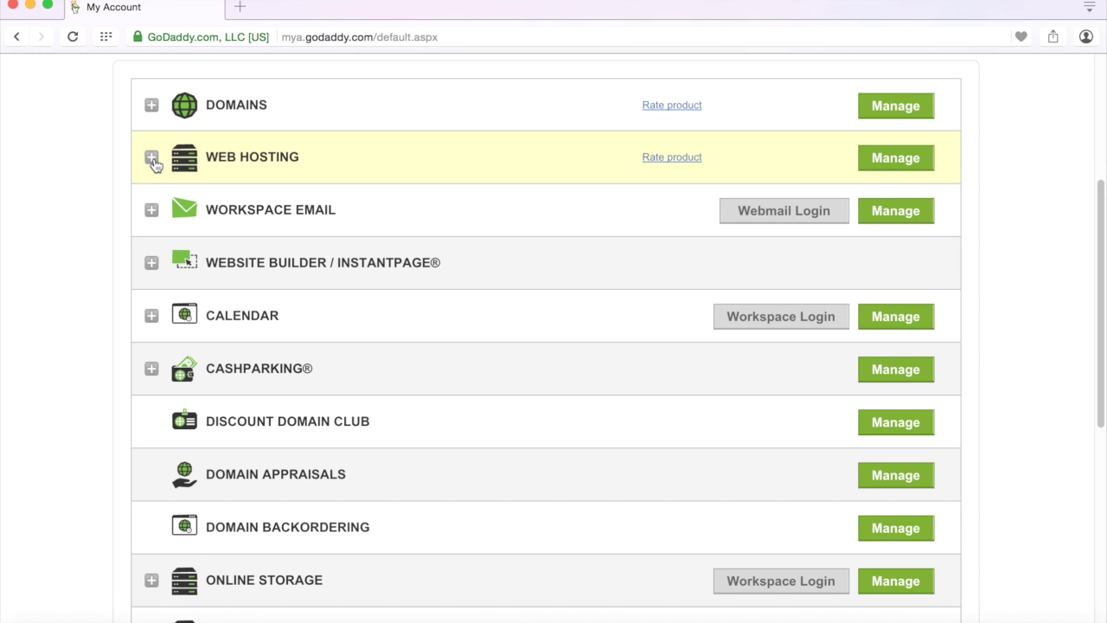
{"action": "left_click", "coordinate": [152, 163]}
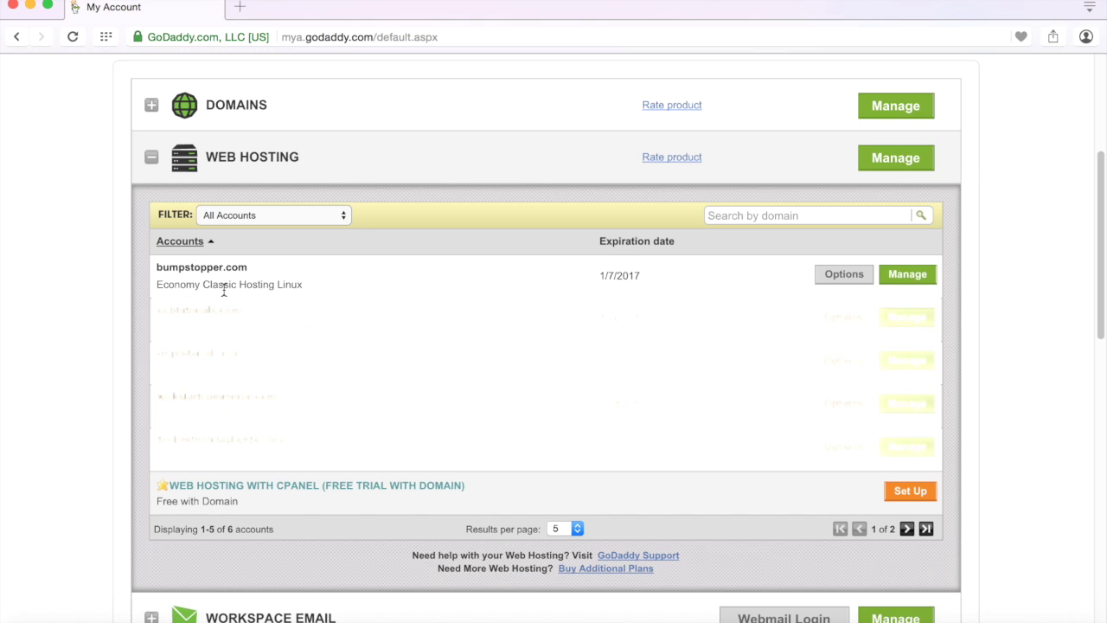
{"action": "left_click_drag", "start_coordinate": [157, 286], "coordinate": [304, 289]}
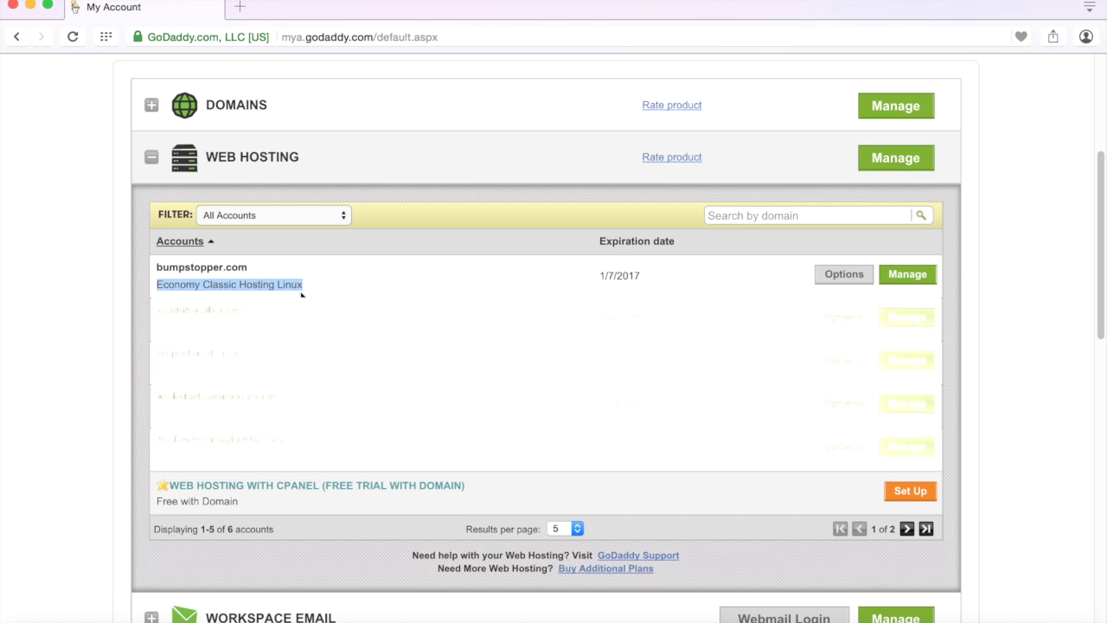
{"action": "left_click", "coordinate": [301, 291]}
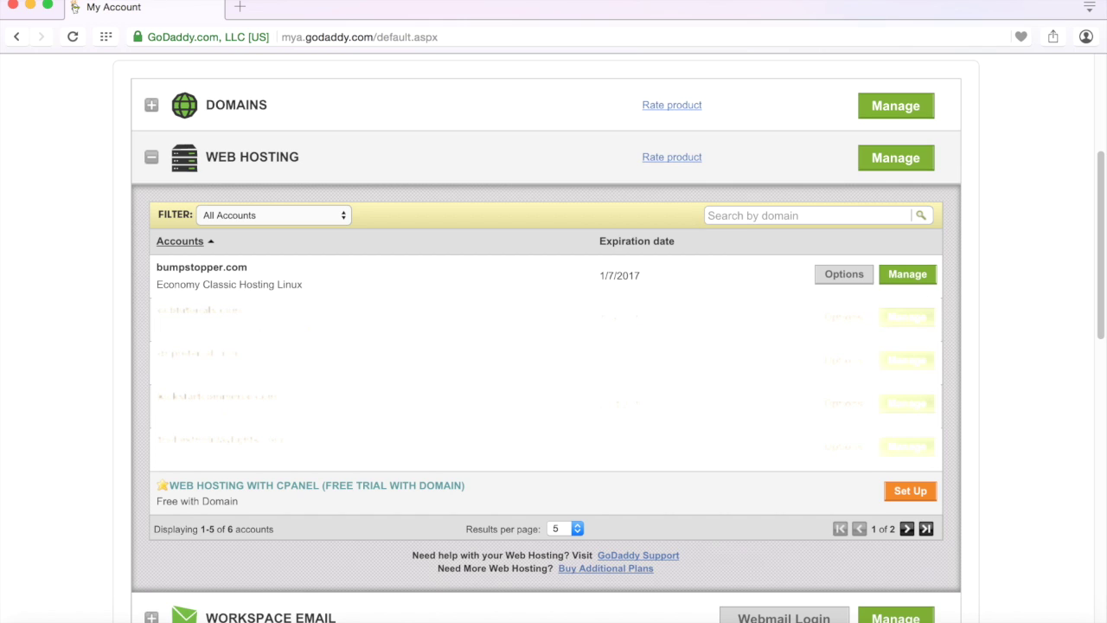
{"action": "left_click", "coordinate": [918, 285]}
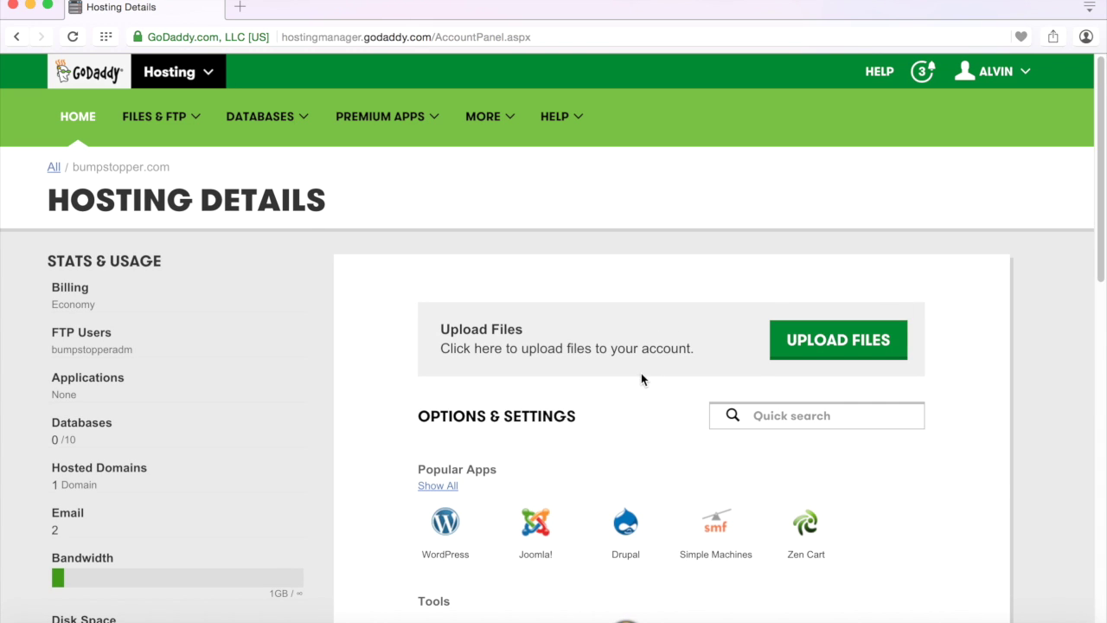
Open the primary Domain Change settings for the bumpstopper.com hosting account
{"action": "scroll", "coordinate": [641, 377], "scroll_direction": "down", "scroll_amount": 1}
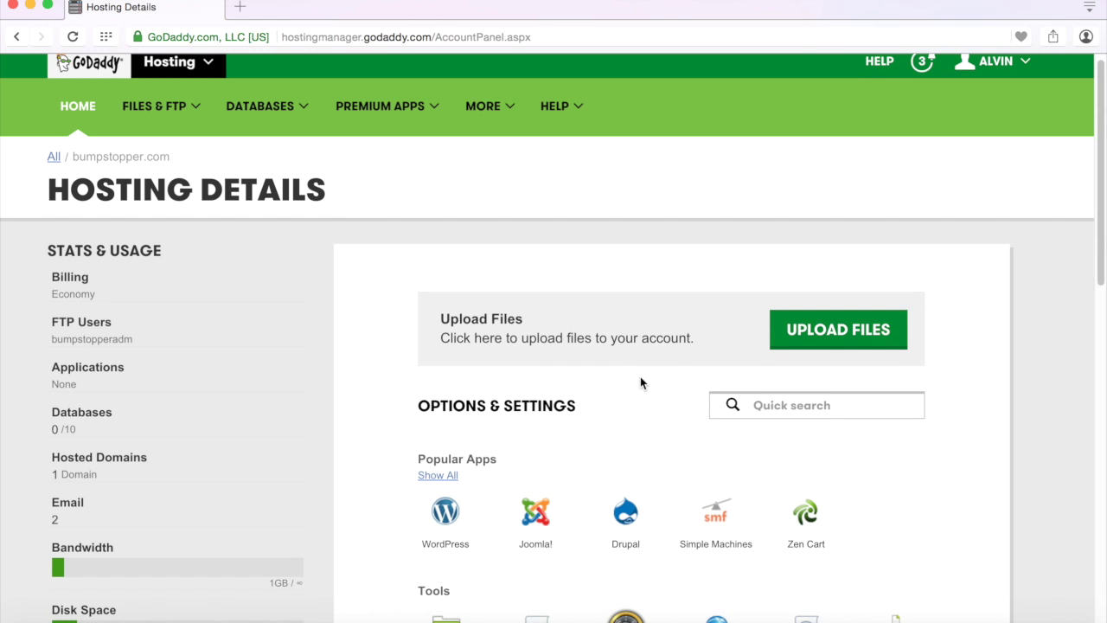
{"action": "scroll", "coordinate": [640, 382], "scroll_direction": "down", "scroll_amount": 2}
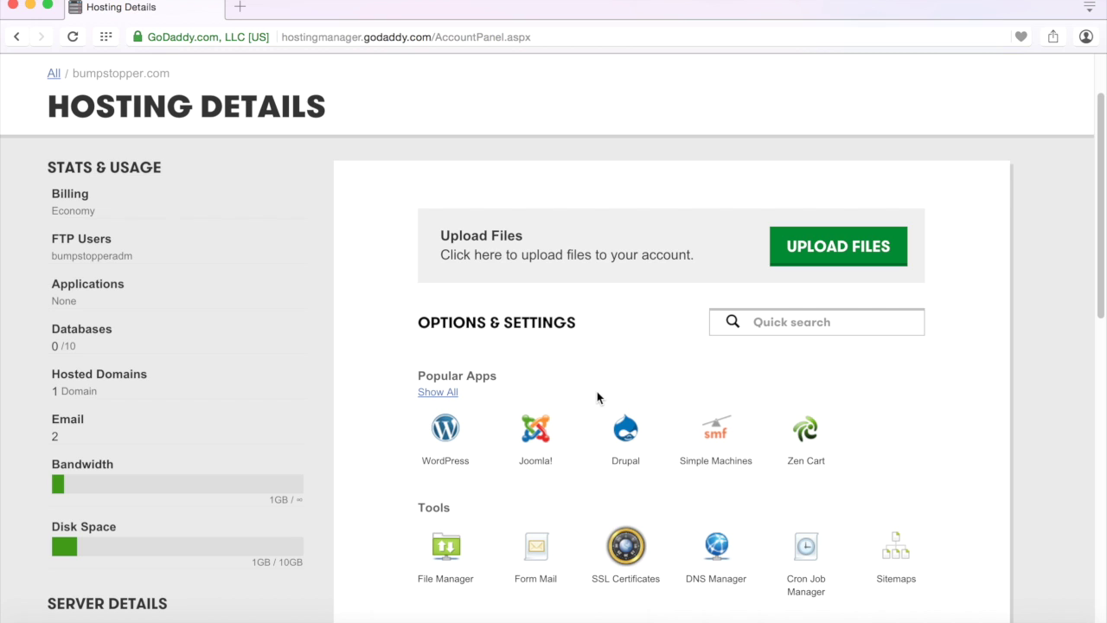
{"action": "scroll", "coordinate": [597, 394], "scroll_direction": "down", "scroll_amount": 8}
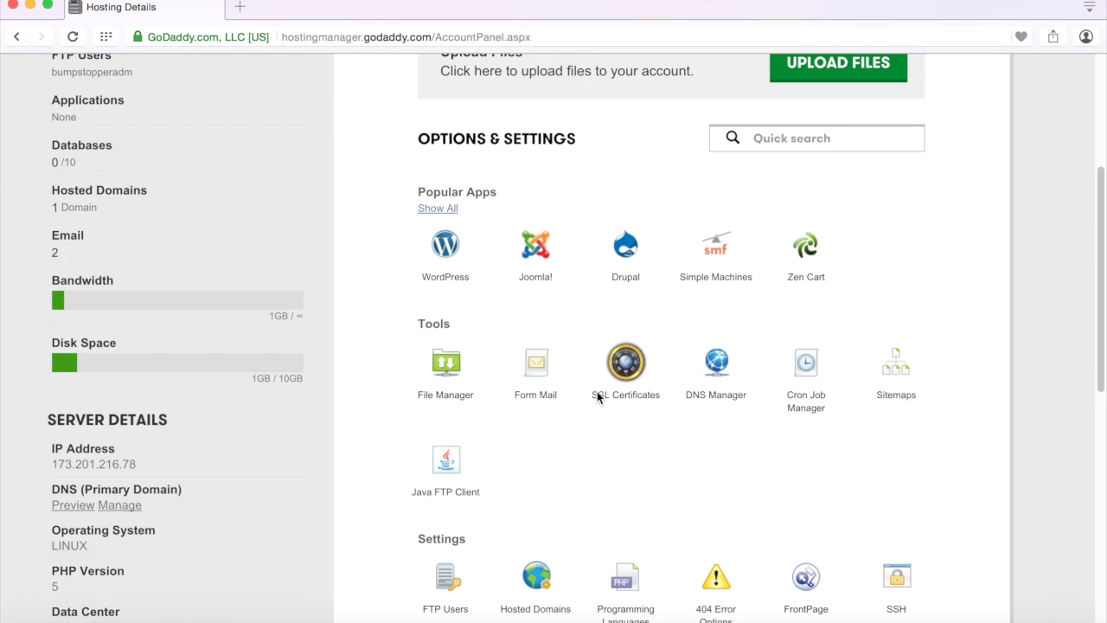
{"action": "scroll", "coordinate": [597, 394], "scroll_direction": "down", "scroll_amount": 2}
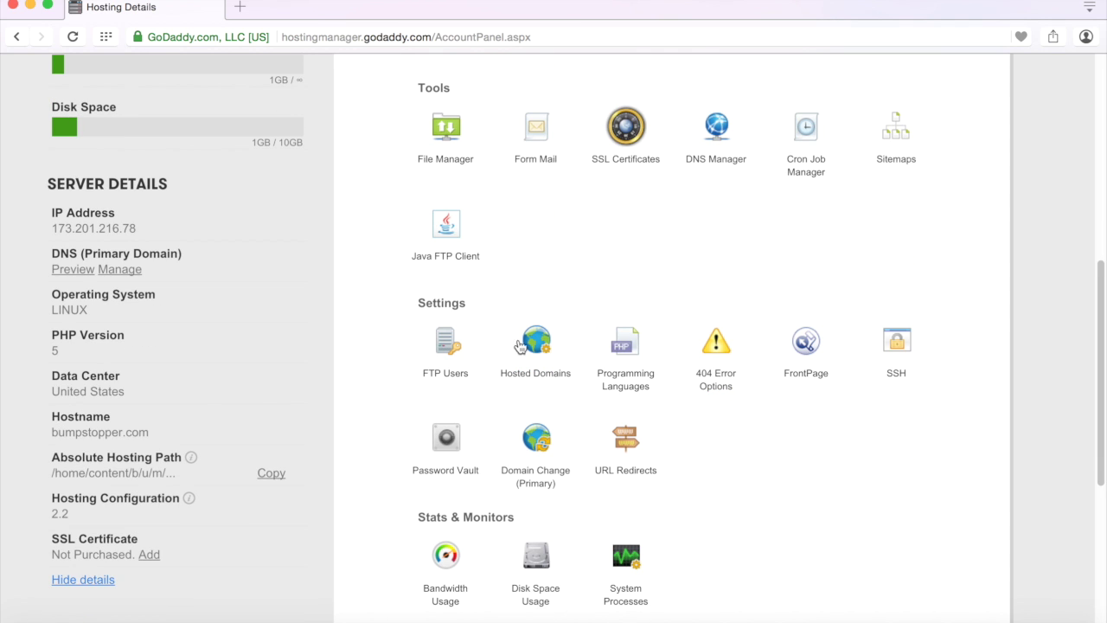
{"action": "left_click_drag", "start_coordinate": [471, 309], "coordinate": [421, 302]}
{"action": "left_click", "coordinate": [512, 354]}
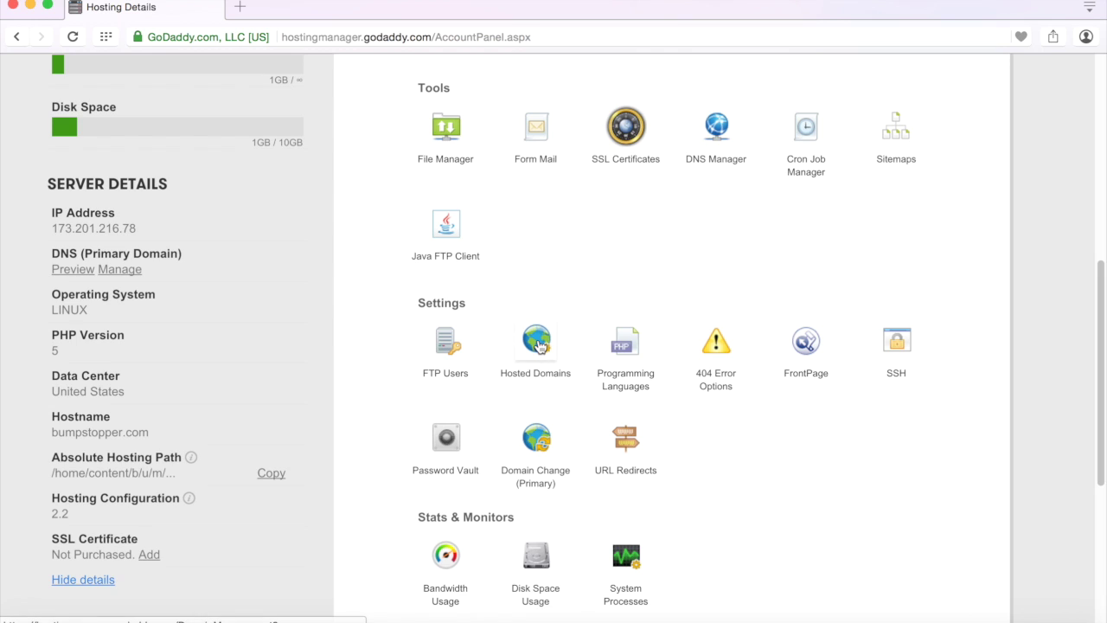
{"action": "left_click", "coordinate": [544, 454]}
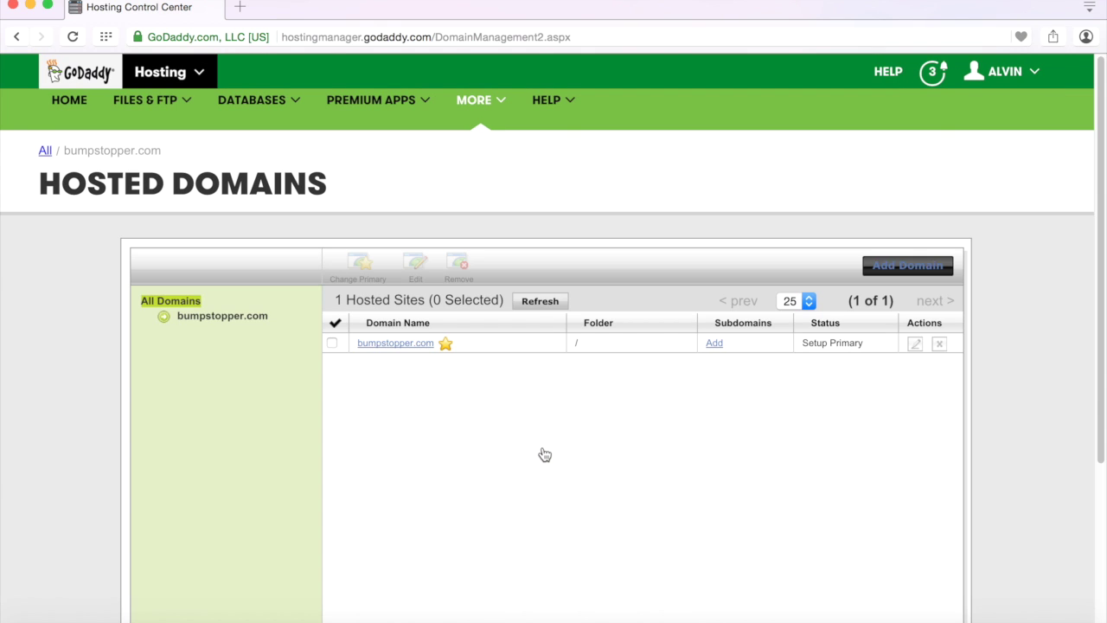
Change the hosting account's primary domain from bumpstopper.com to DOMAINREVIEWS.NET and accept the DNS notice
{"action": "mouse_move", "coordinate": [446, 347]}
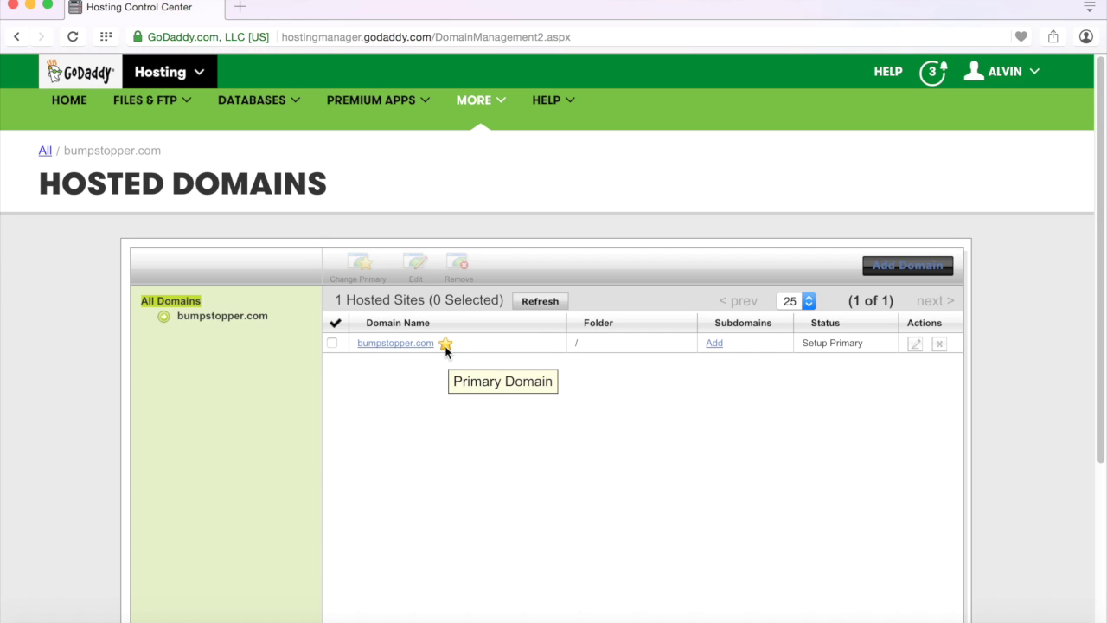
{"action": "left_click", "coordinate": [333, 344]}
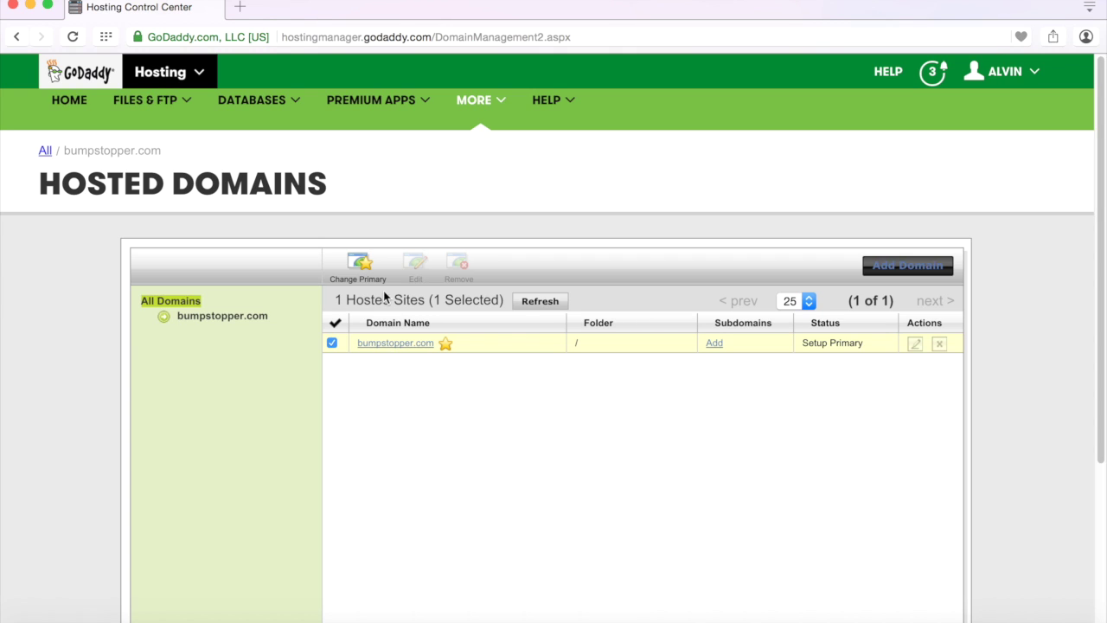
{"action": "left_click", "coordinate": [367, 265]}
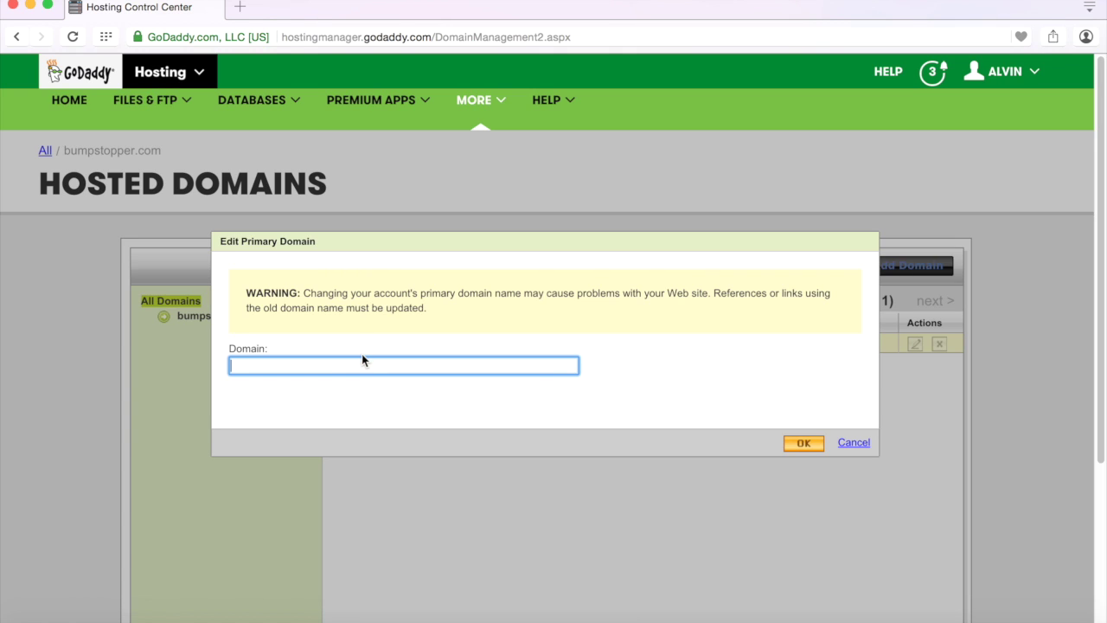
{"action": "type", "text": "domain"}
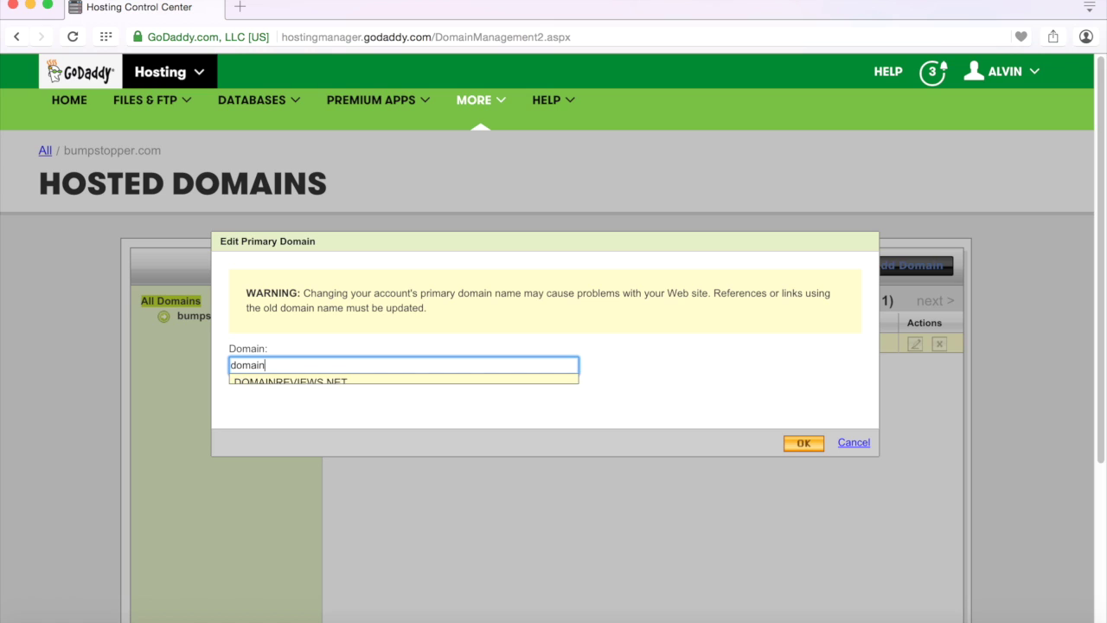
{"action": "type", "text": "re"}
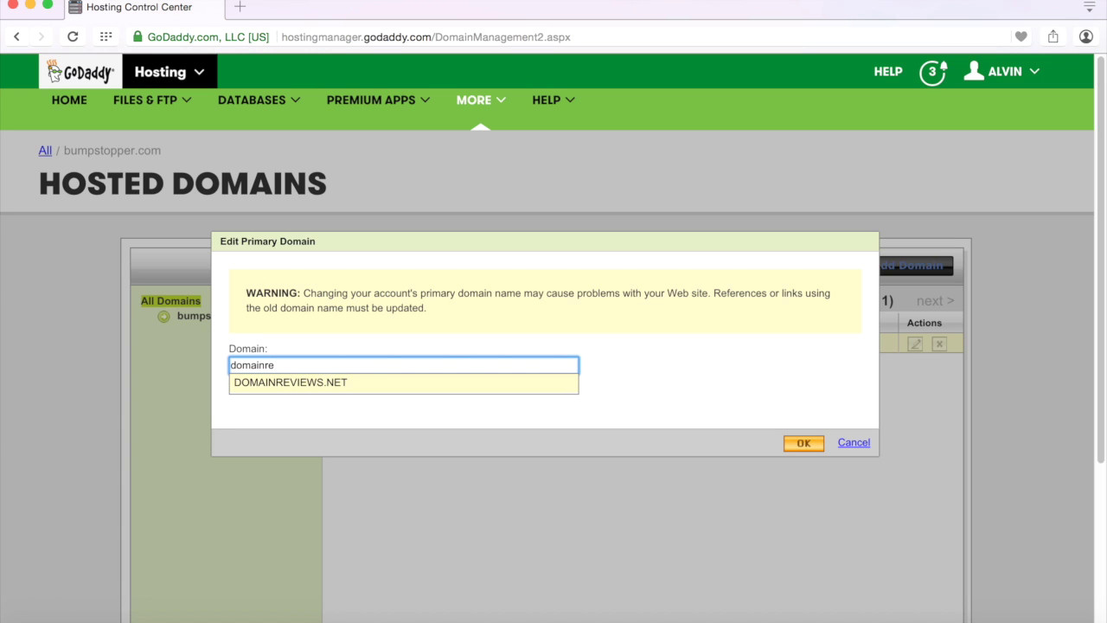
{"action": "left_click", "coordinate": [353, 385]}
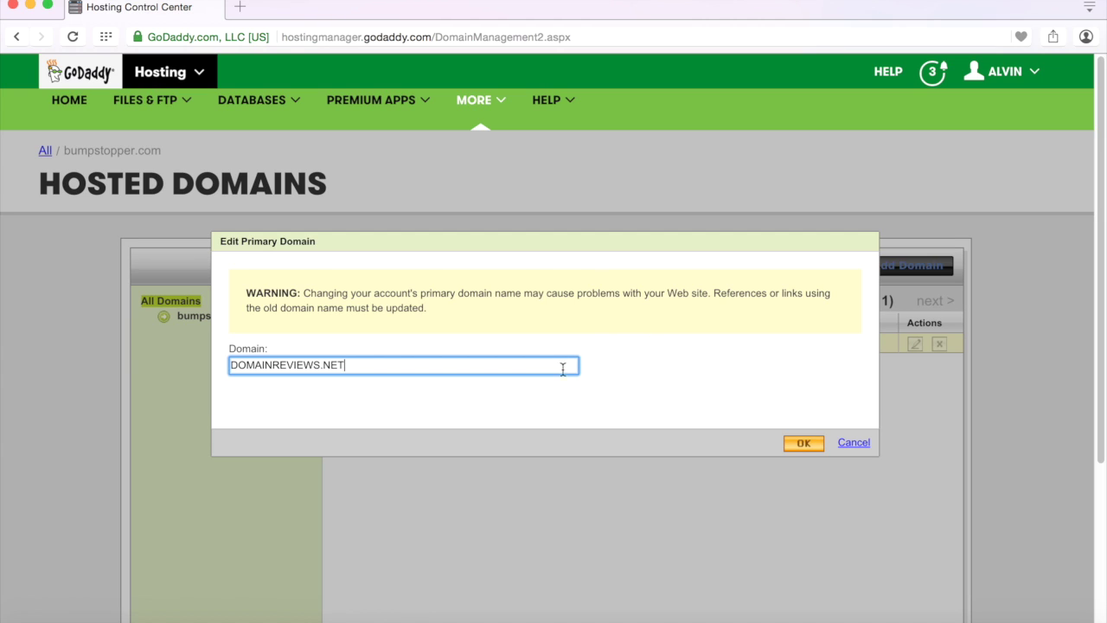
{"action": "left_click", "coordinate": [798, 444]}
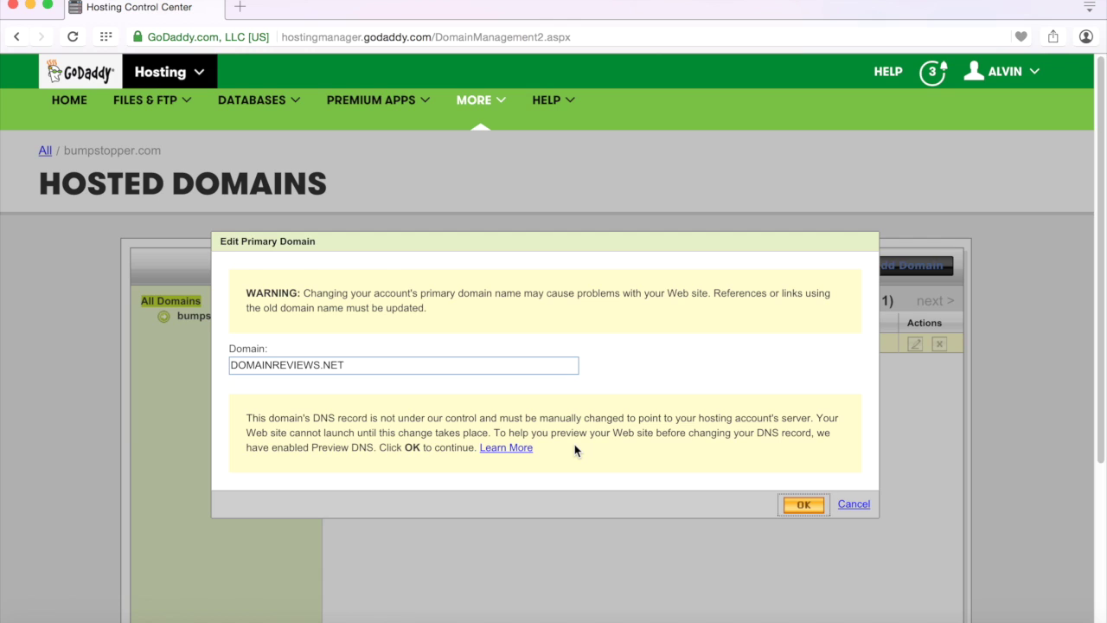
{"action": "left_click", "coordinate": [803, 506]}
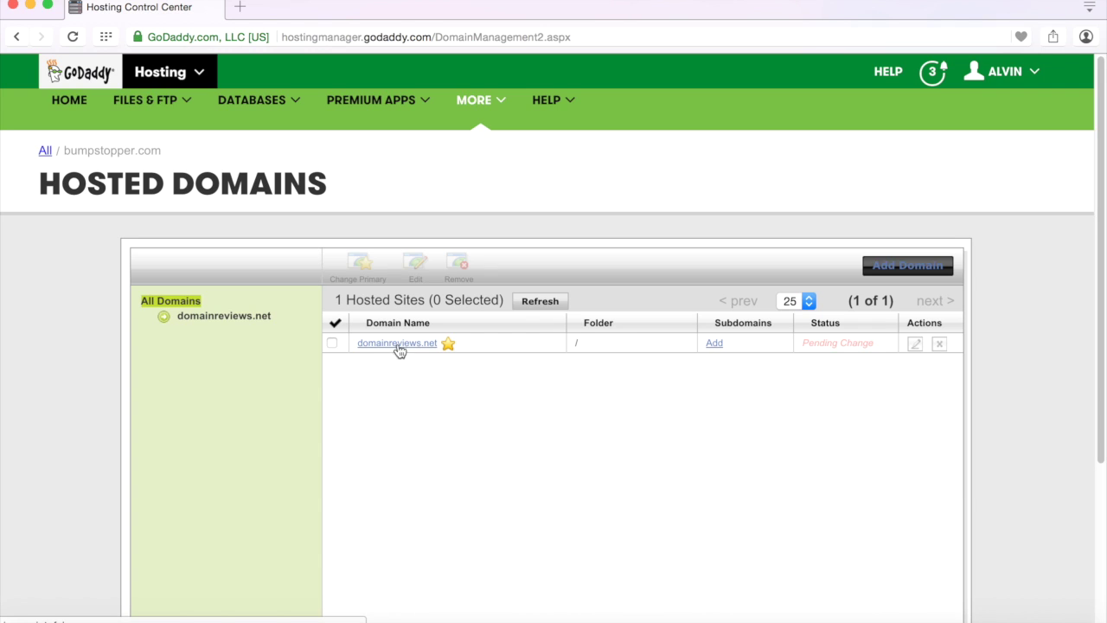
Check the account name above the Hosted Domains heading and refresh the list of hosted sites
{"action": "left_click_drag", "start_coordinate": [163, 154], "coordinate": [63, 153]}
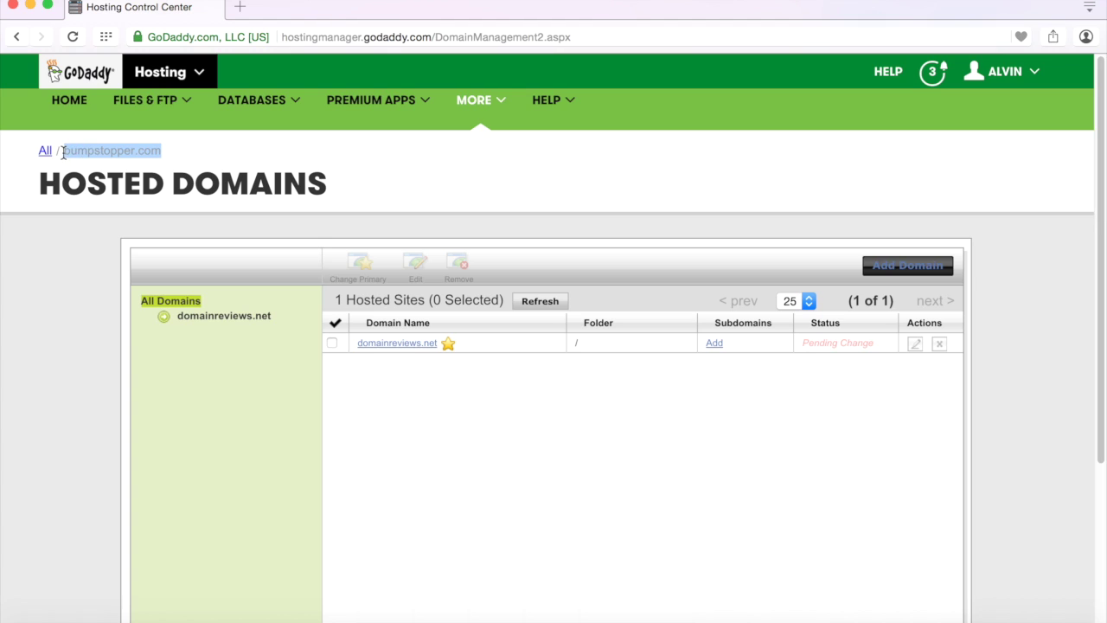
{"action": "left_click", "coordinate": [192, 165]}
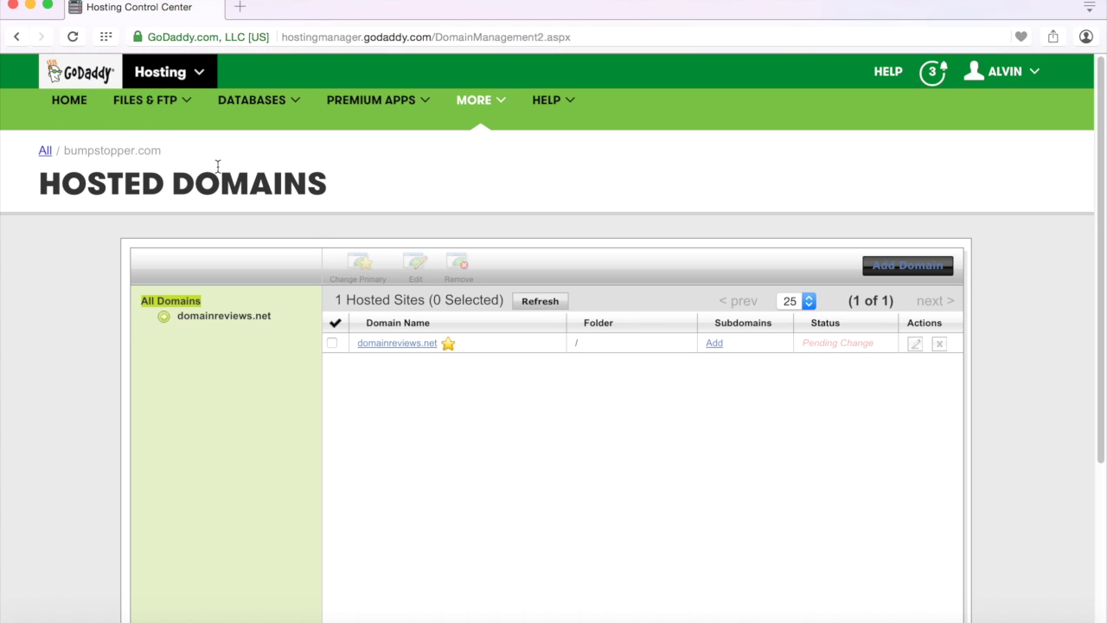
{"action": "left_click", "coordinate": [531, 303]}
Return to the account's product list and open the hosting details of domainreviews.net under Web Hosting
{"action": "left_click", "coordinate": [1006, 76]}
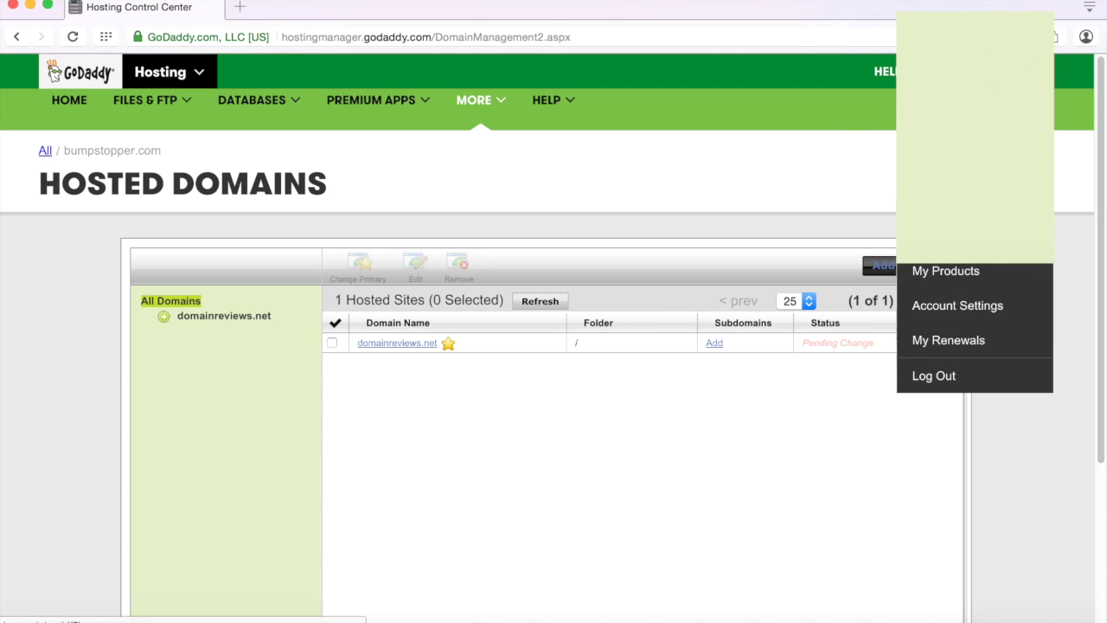
{"action": "left_click", "coordinate": [963, 276]}
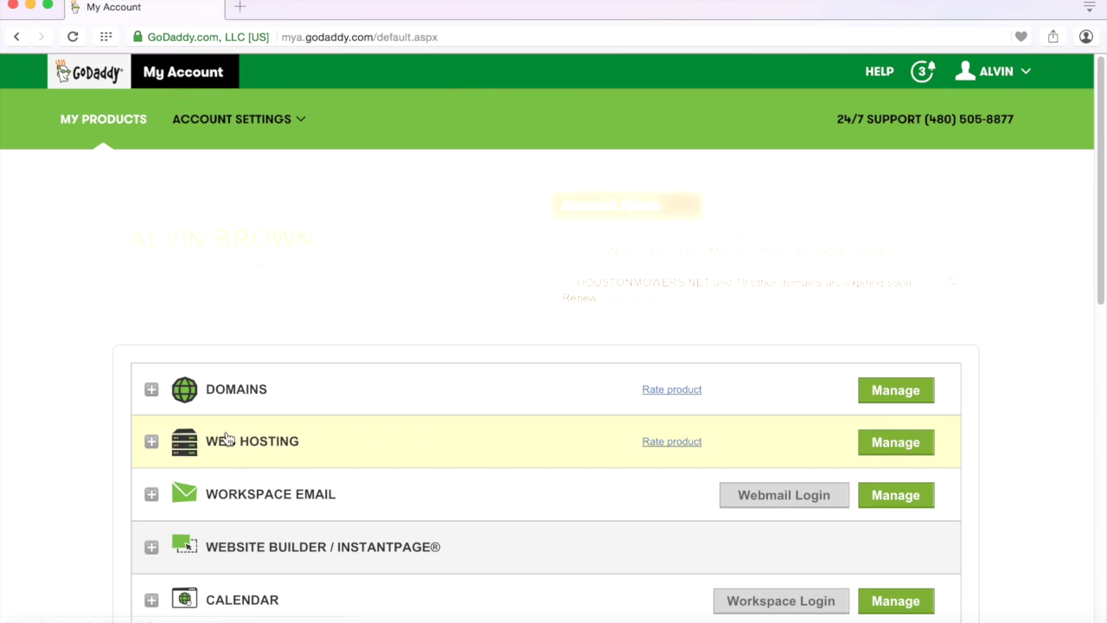
{"action": "left_click", "coordinate": [153, 445]}
{"action": "scroll", "coordinate": [157, 446], "scroll_direction": "down", "scroll_amount": 5}
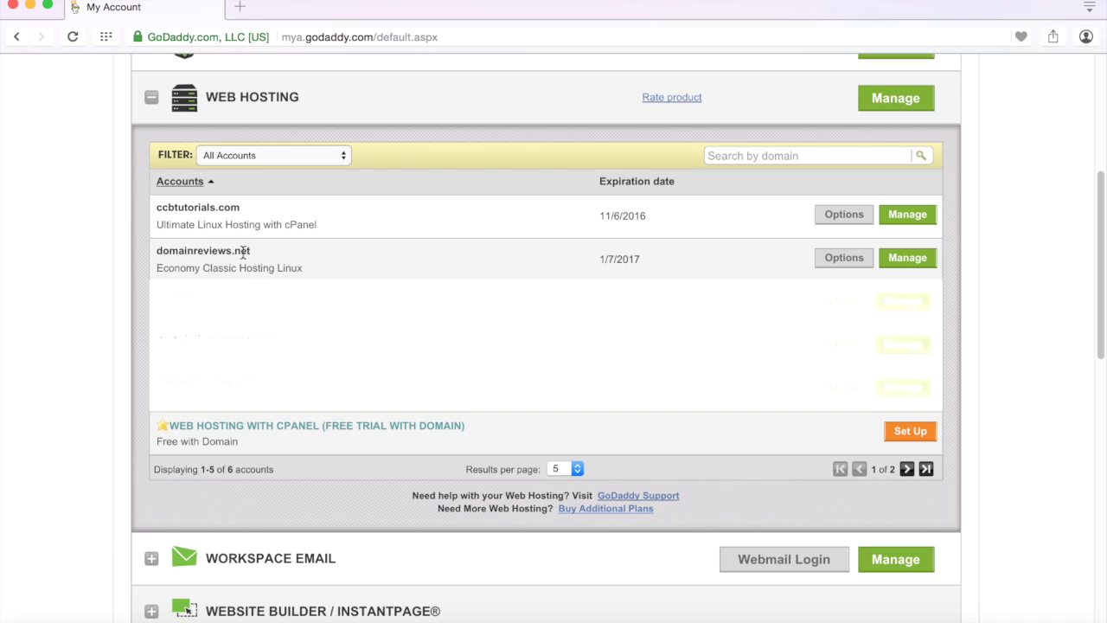
{"action": "left_click_drag", "start_coordinate": [253, 251], "coordinate": [156, 251]}
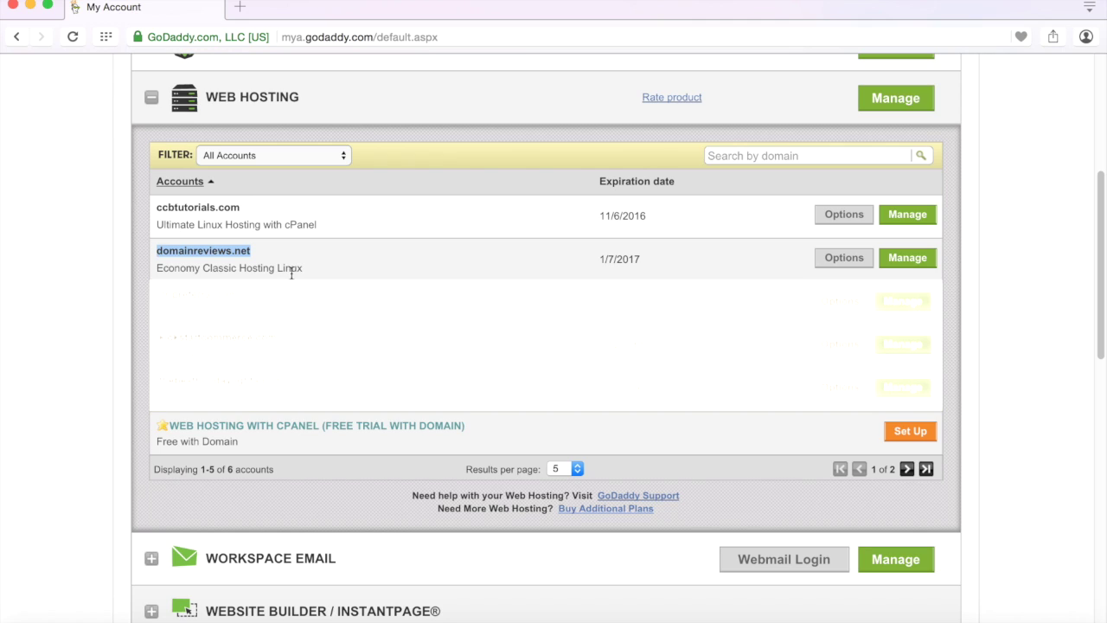
{"action": "left_click", "coordinate": [918, 264]}
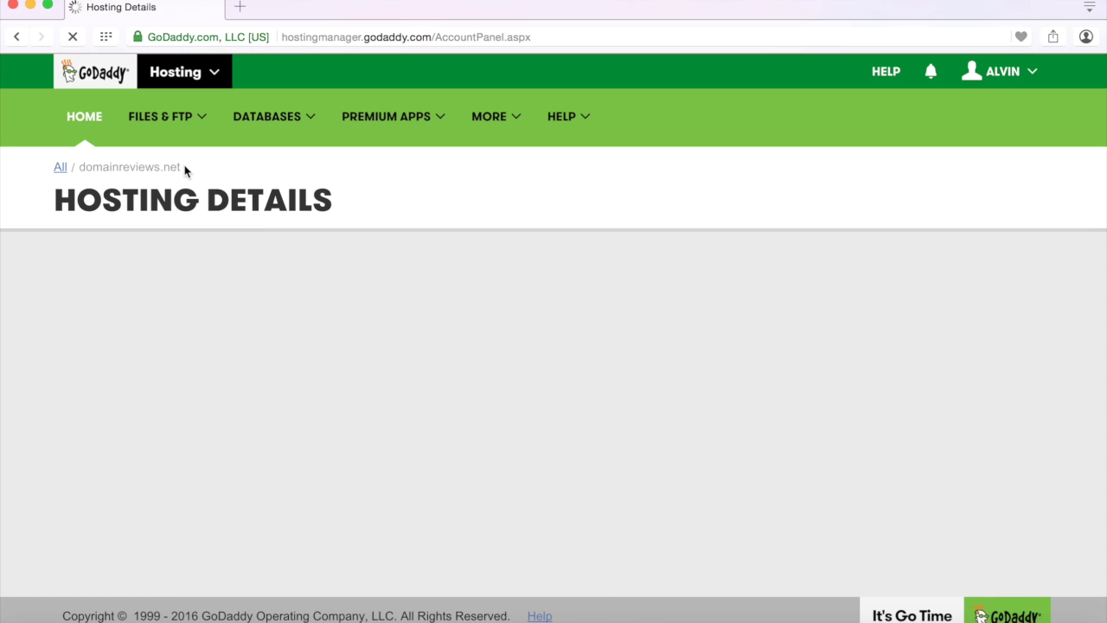
{"action": "left_click_drag", "start_coordinate": [149, 171], "coordinate": [116, 166]}
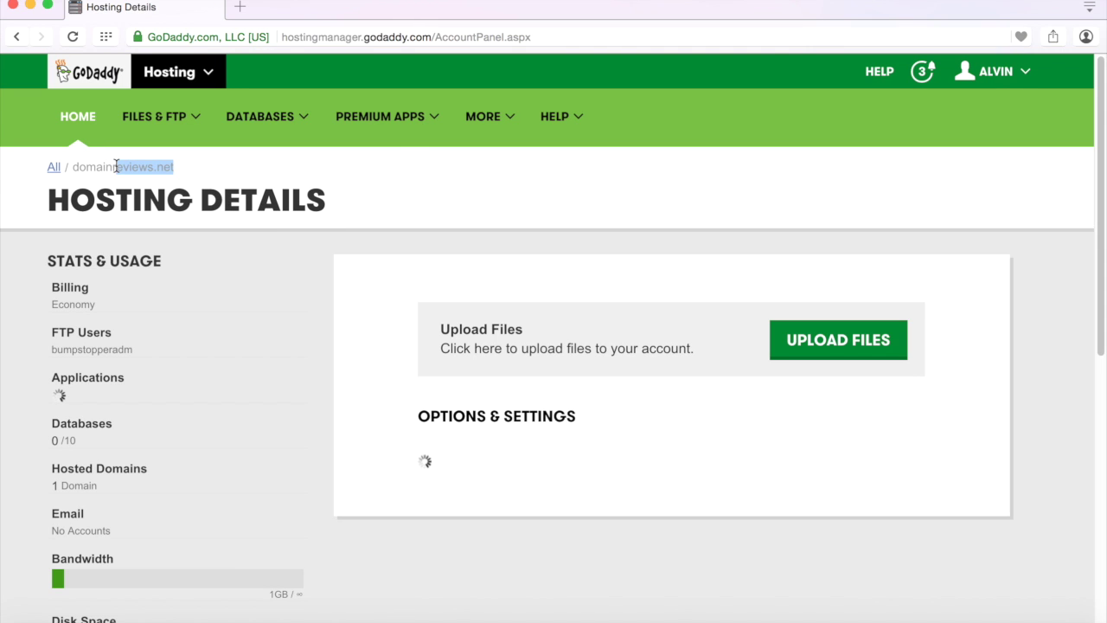
{"action": "left_click", "coordinate": [116, 166]}
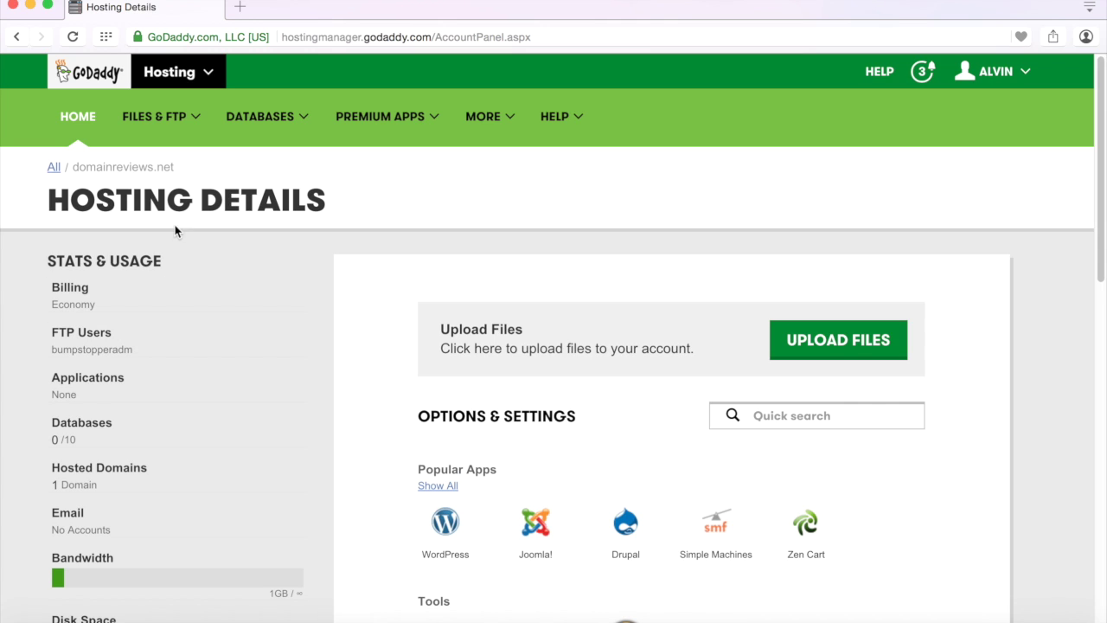
Open the primary Domain Change settings for the domainreviews.net hosting account
{"action": "scroll", "coordinate": [553, 450], "scroll_direction": "down", "scroll_amount": 1}
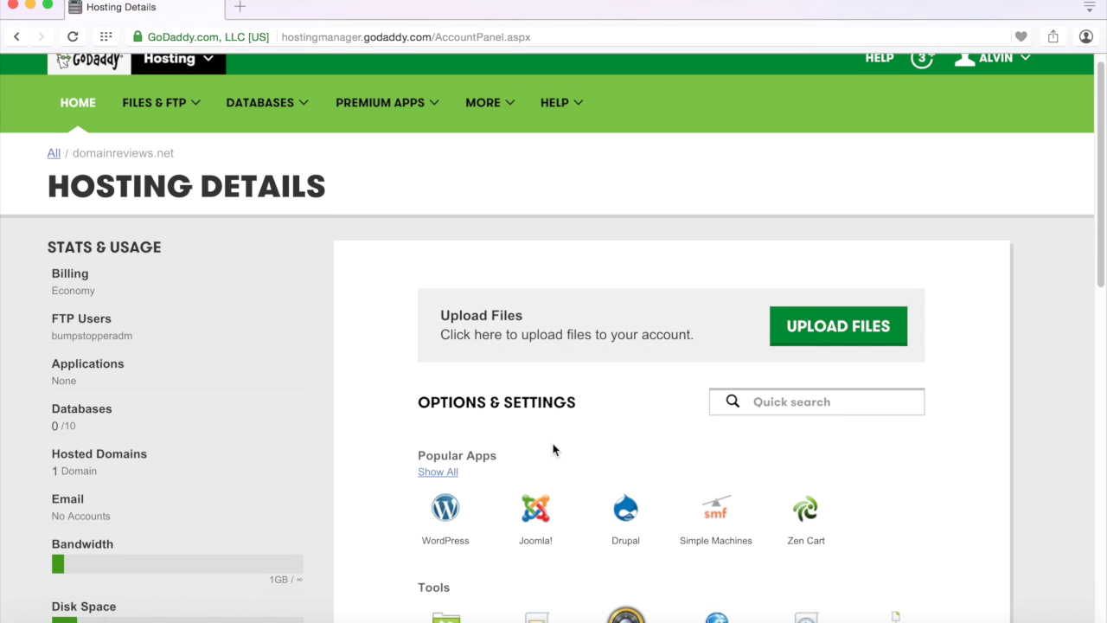
{"action": "scroll", "coordinate": [554, 450], "scroll_direction": "down", "scroll_amount": 10}
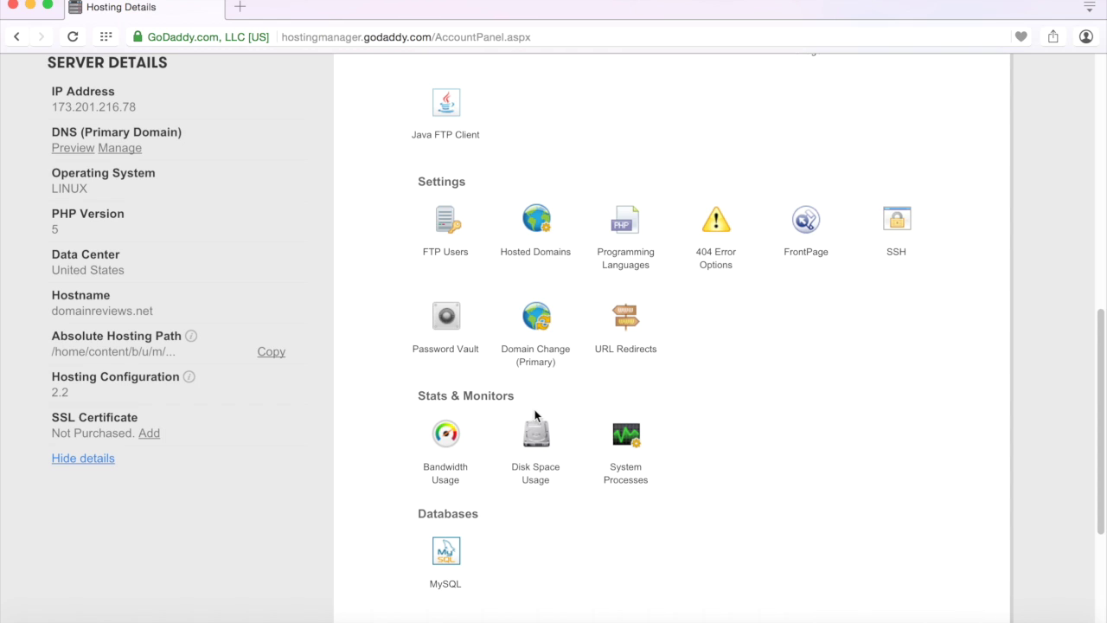
{"action": "left_click", "coordinate": [543, 327]}
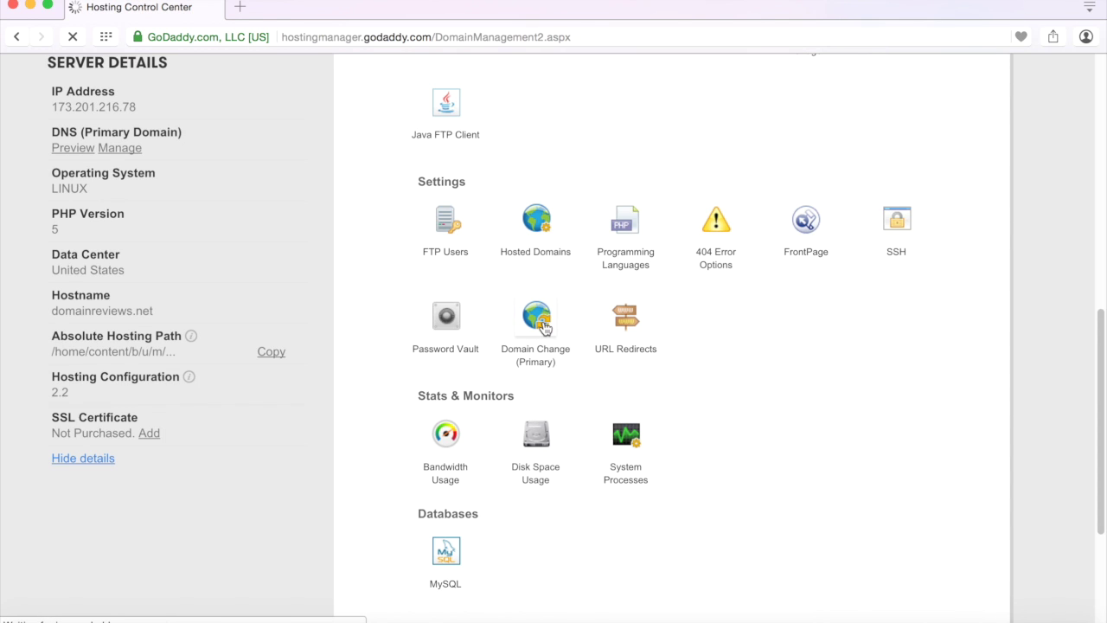